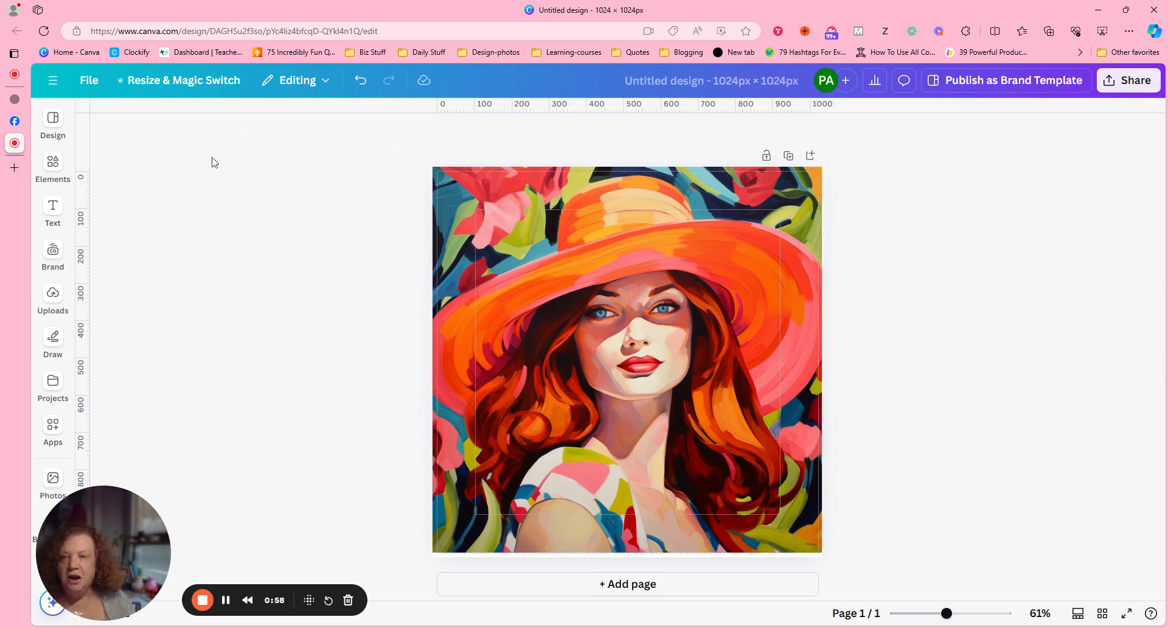
# - Create a copy of the square design resized to TikTok Video, 1080 × 1920 px, and open the copy
pyautogui.click(169, 85)
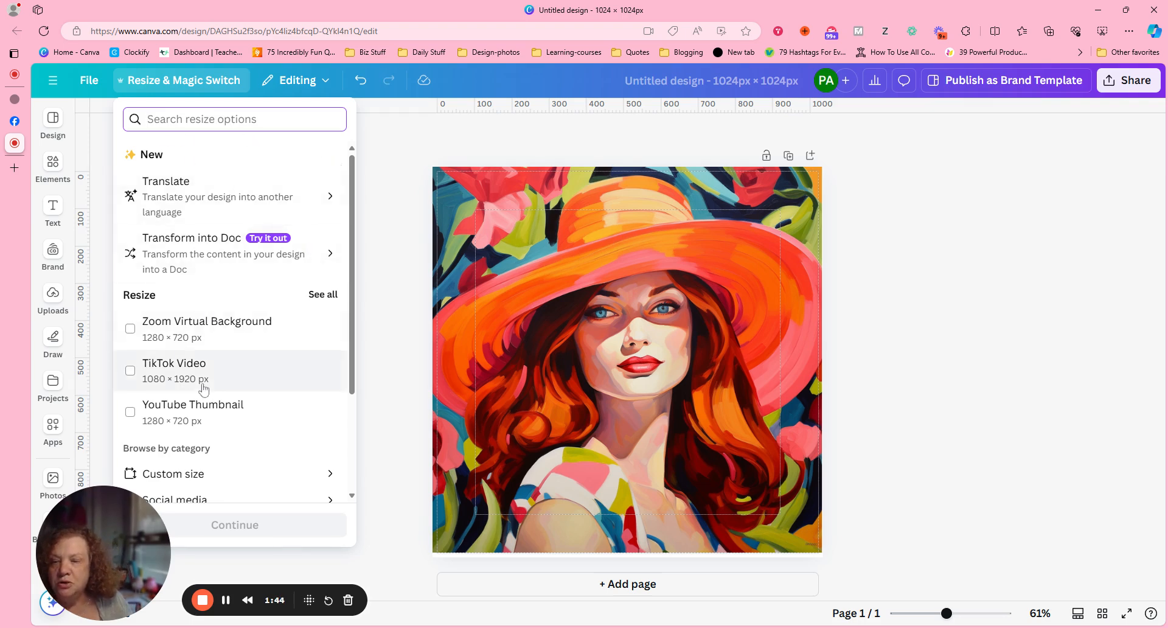
pyautogui.click(196, 381)
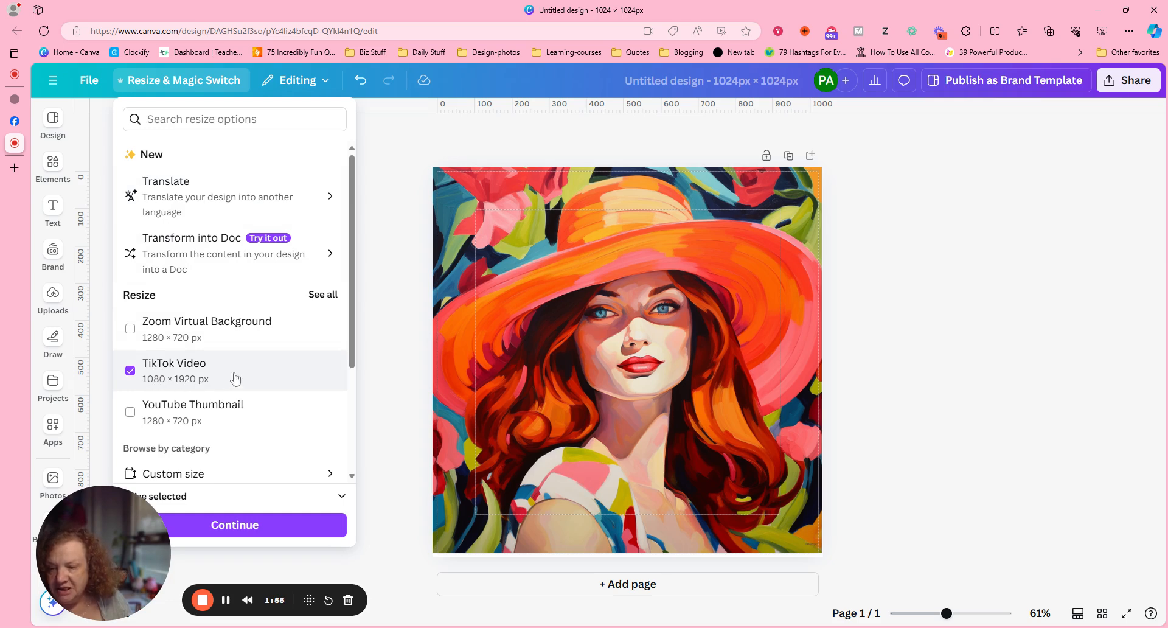
pyautogui.click(261, 525)
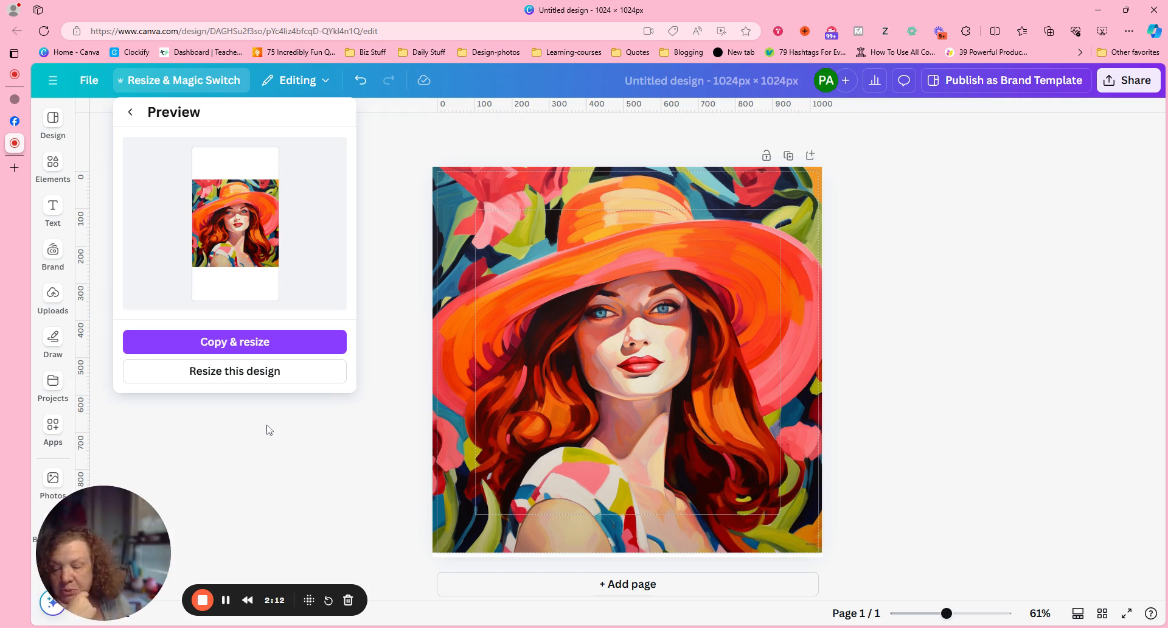
pyautogui.click(253, 343)
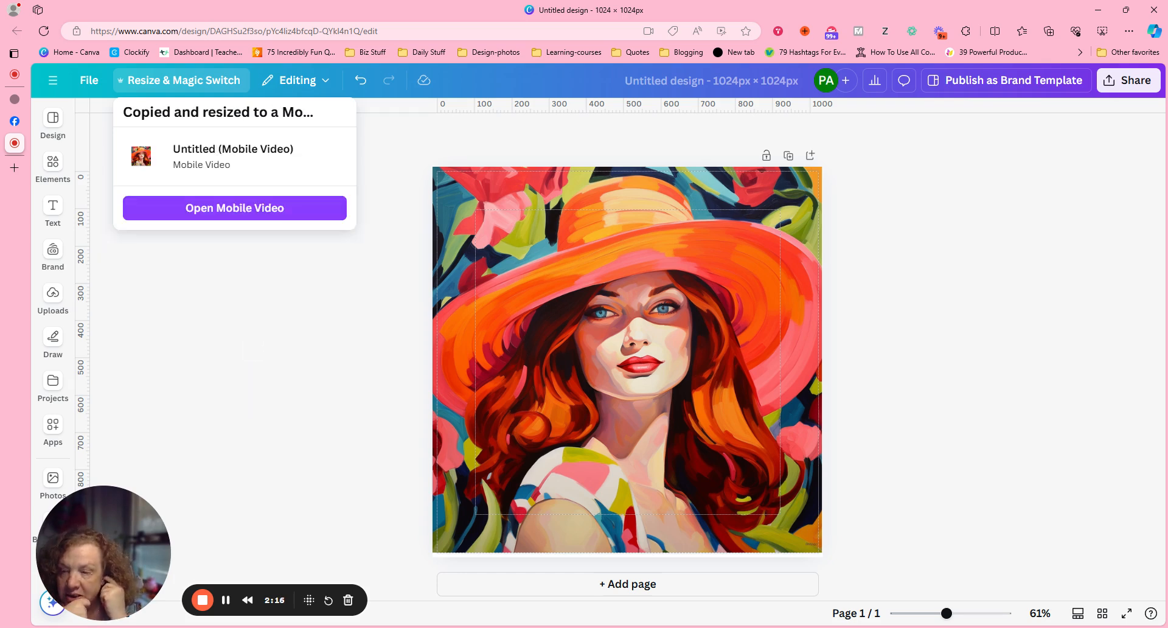
pyautogui.click(266, 209)
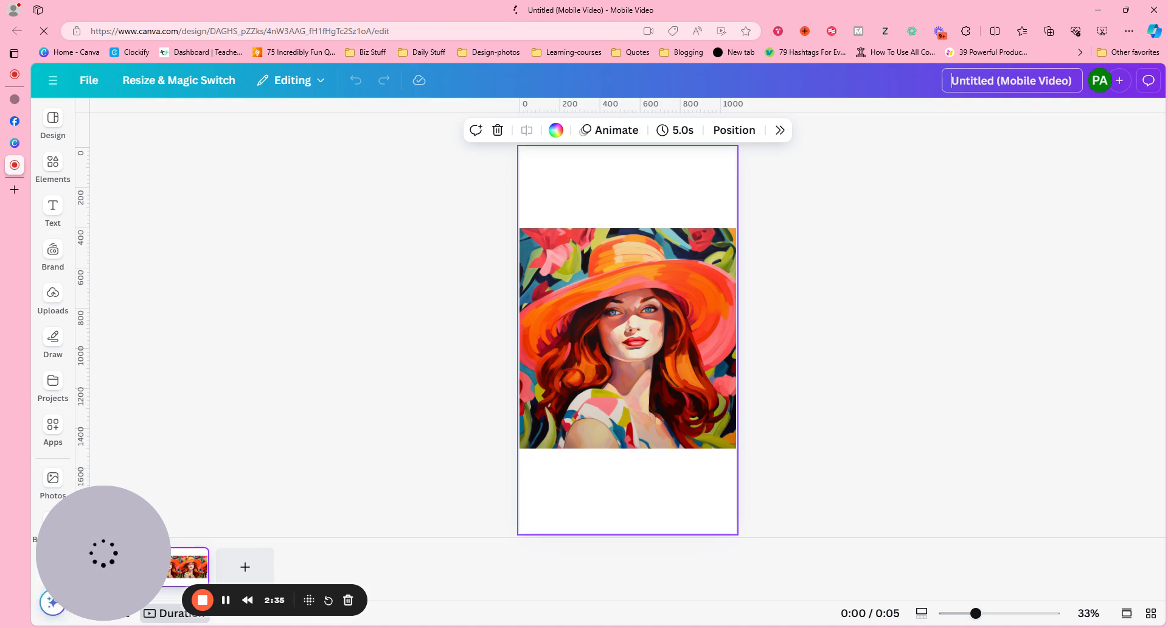
# - Rename the resized design as "Redhead in hat"
pyautogui.click(952, 81)
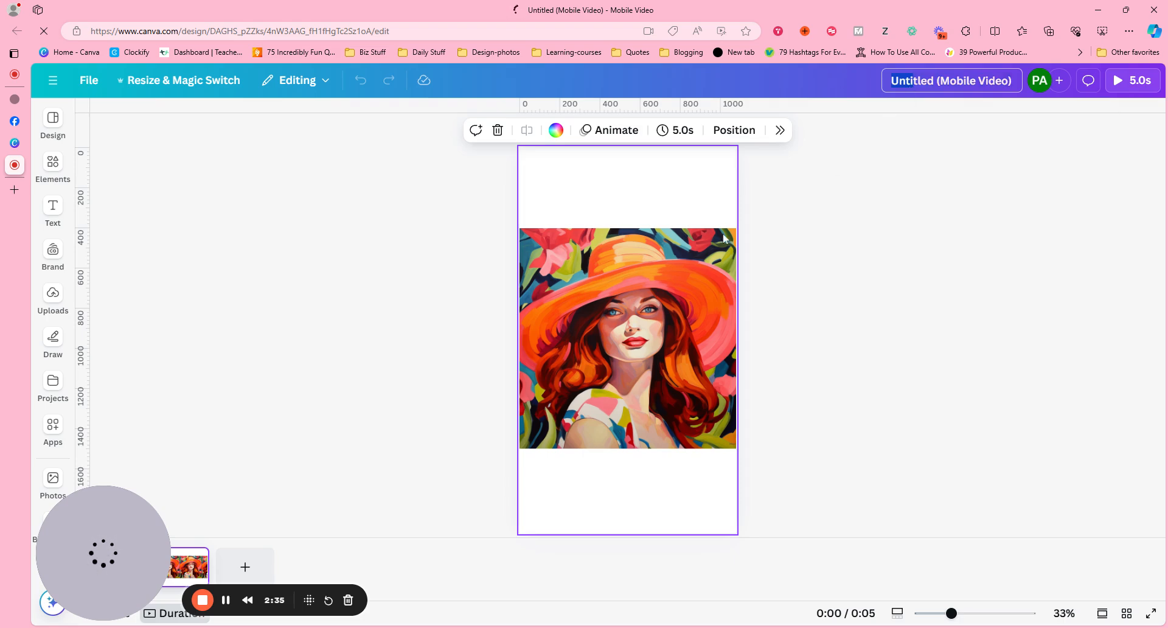
pyautogui.write('Re')
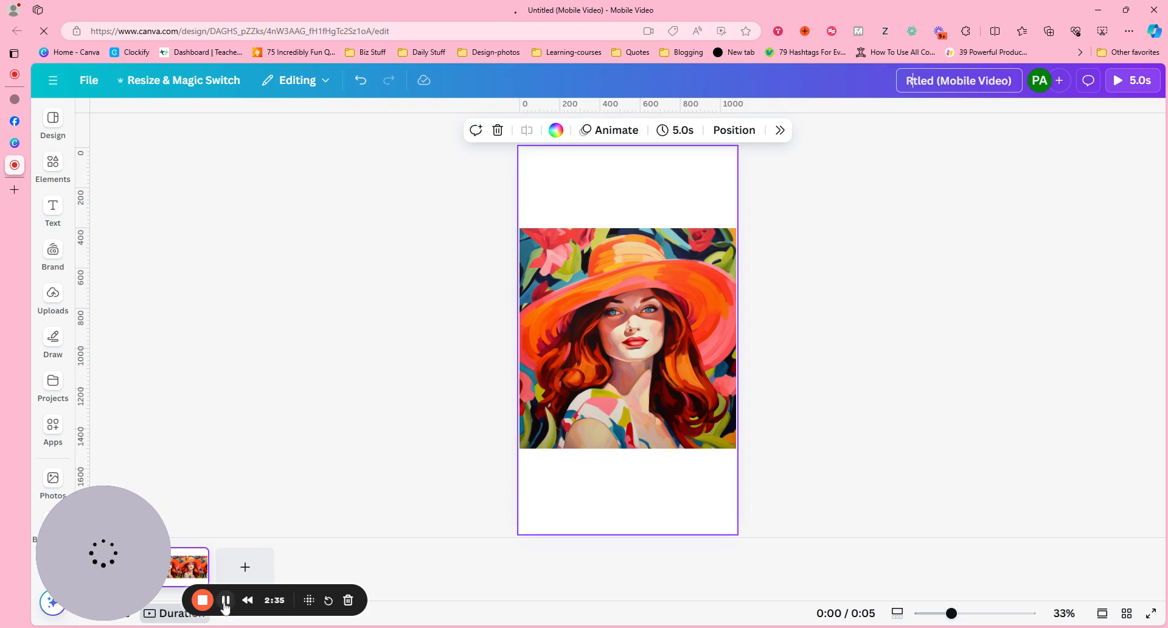
pyautogui.write('dhe')
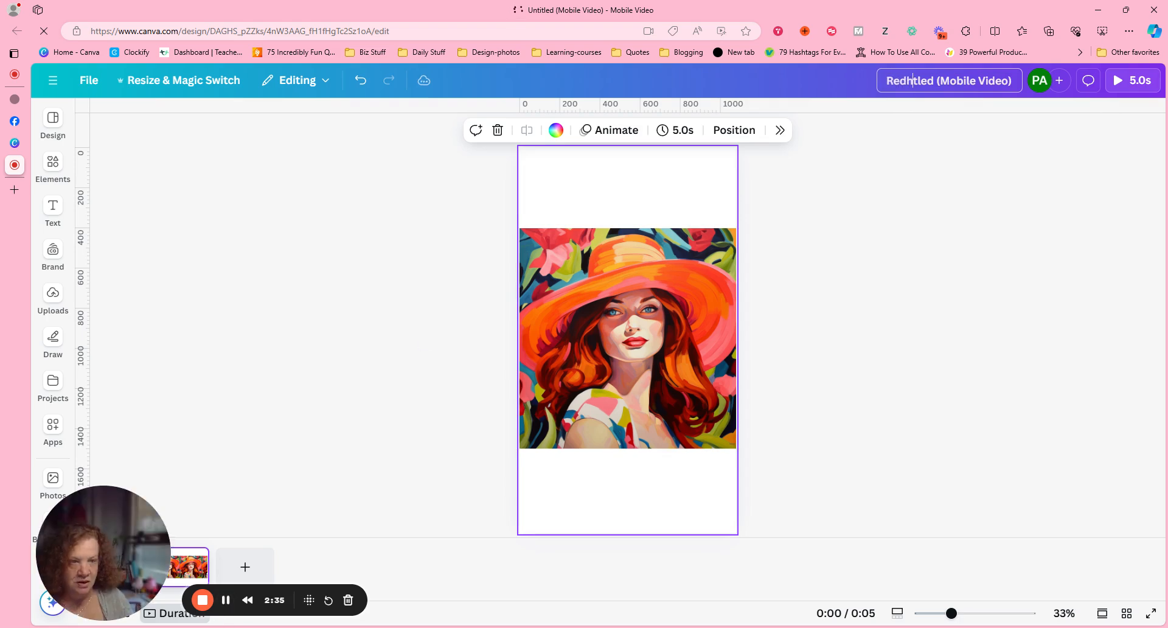
pyautogui.hotkey('shift', 'End')
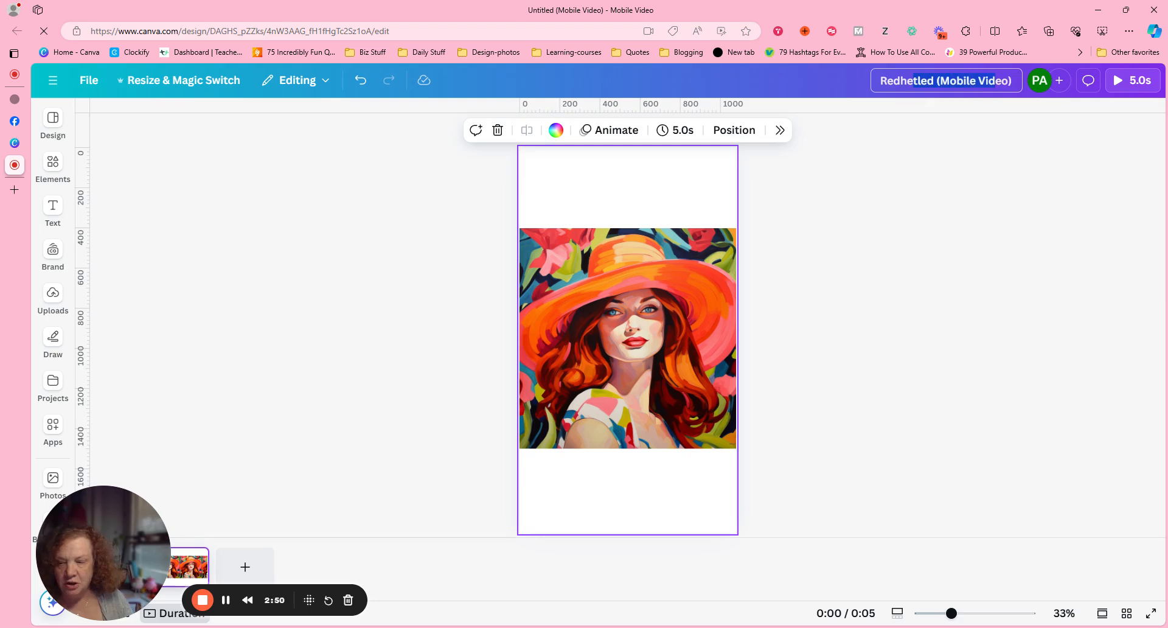
pyautogui.press('BackSpace')
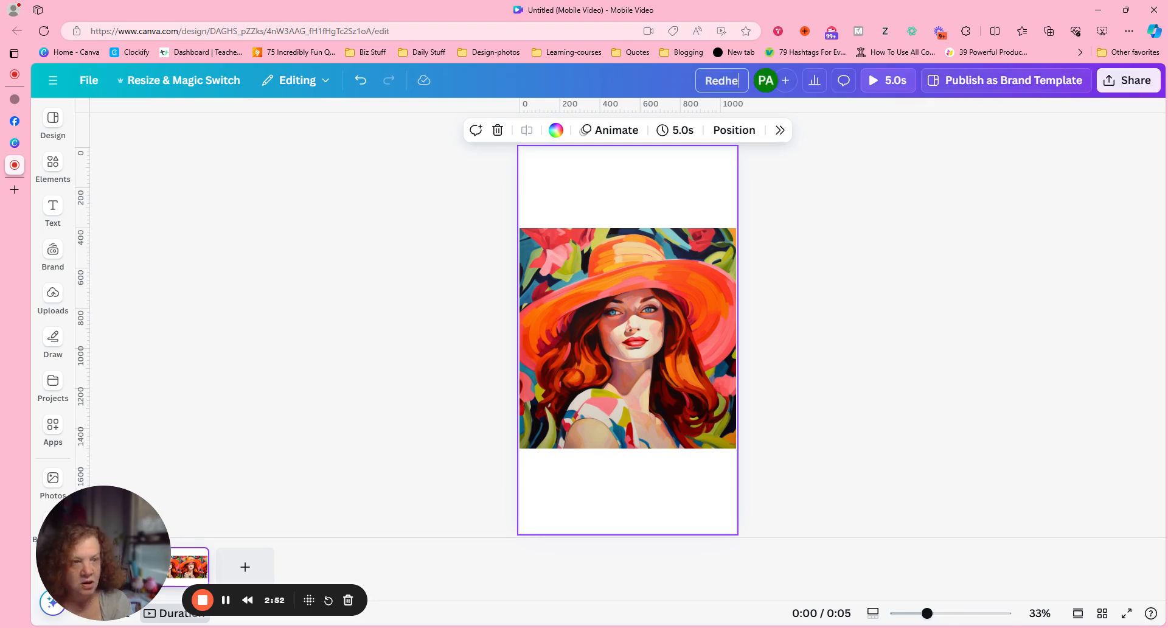
pyautogui.write('a')
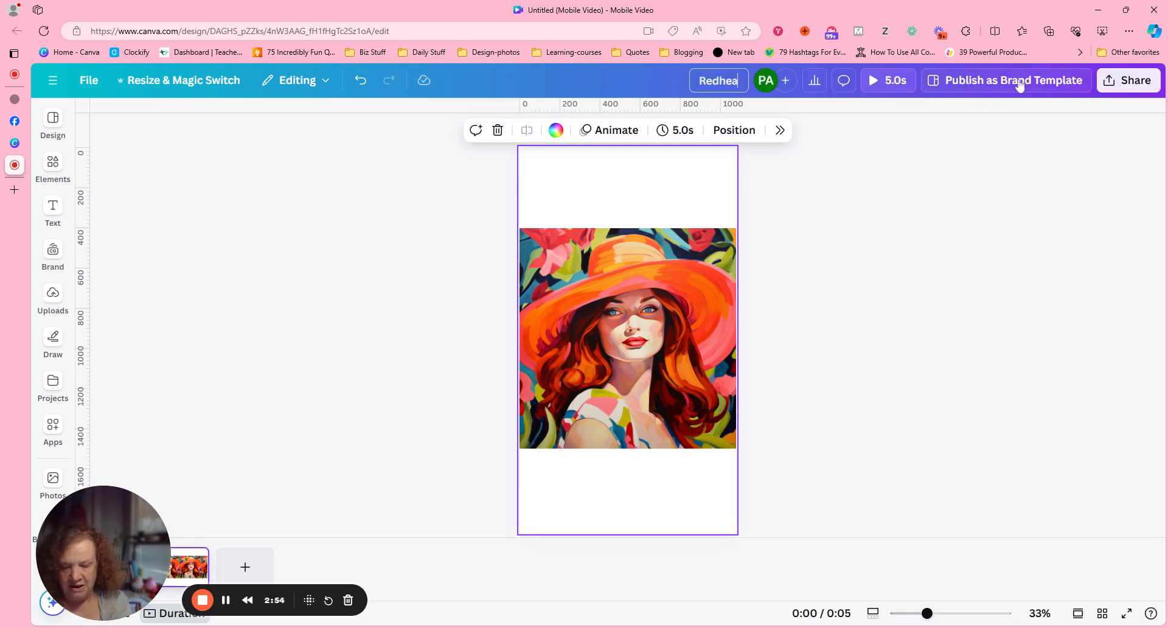
pyautogui.write('d in h')
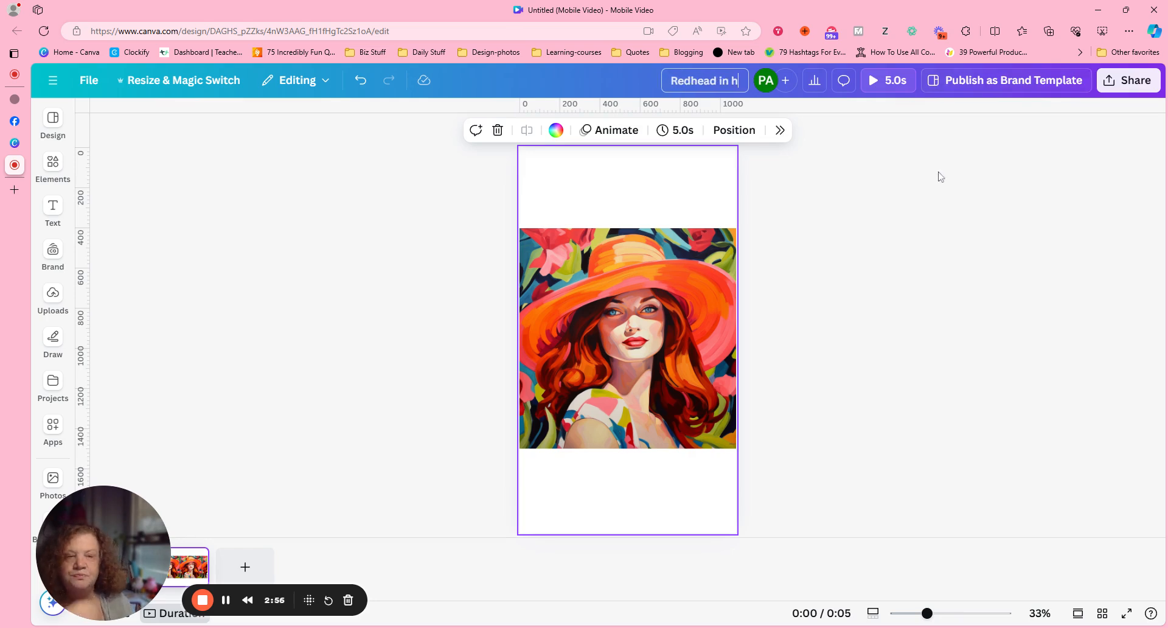
pyautogui.write('at')
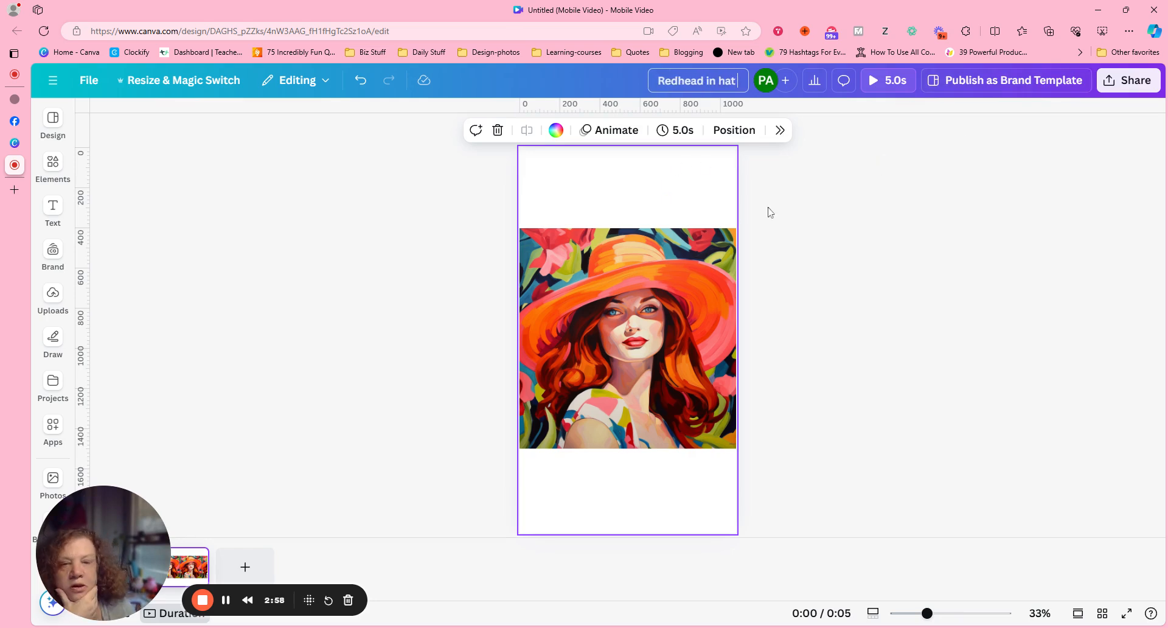
pyautogui.click(862, 247)
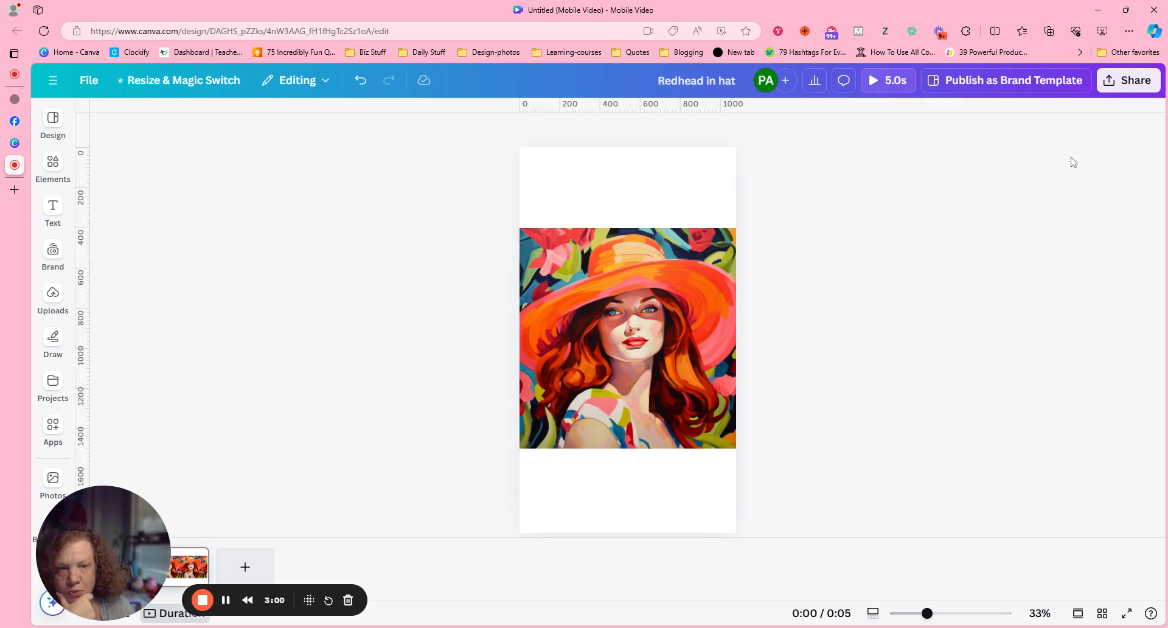
# - Reposition the portrait vertically on the page, placing it slightly above the centre with blank space above and below
pyautogui.moveTo(571, 372); pyautogui.dragTo(565, 286)
pyautogui.click(917, 288)
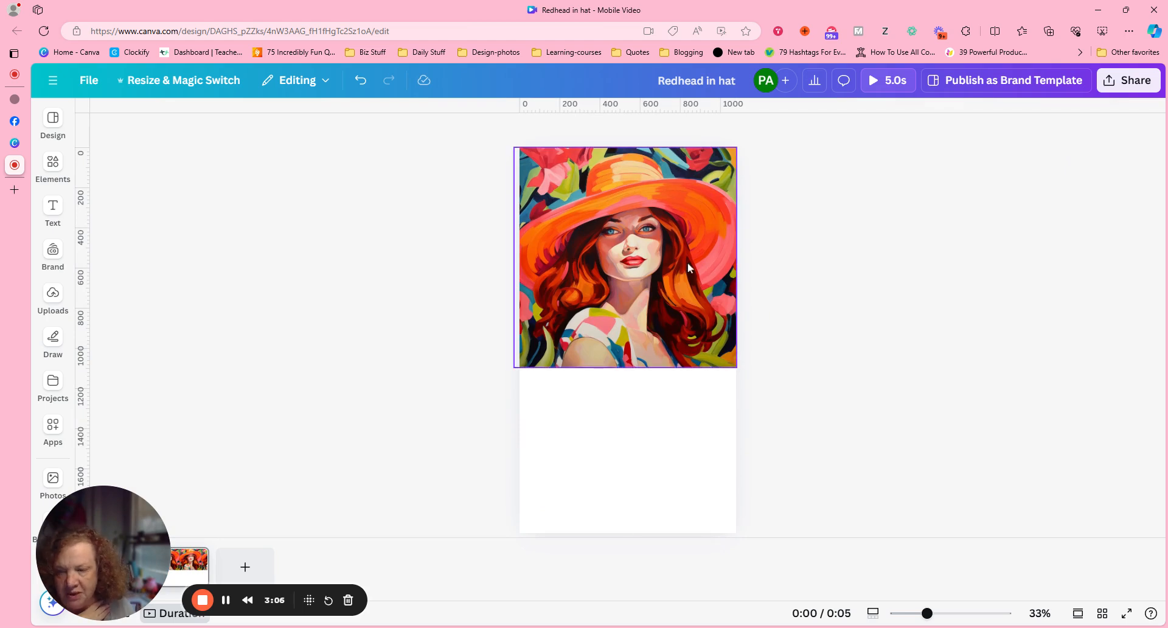
pyautogui.moveTo(634, 306); pyautogui.dragTo(640, 329)
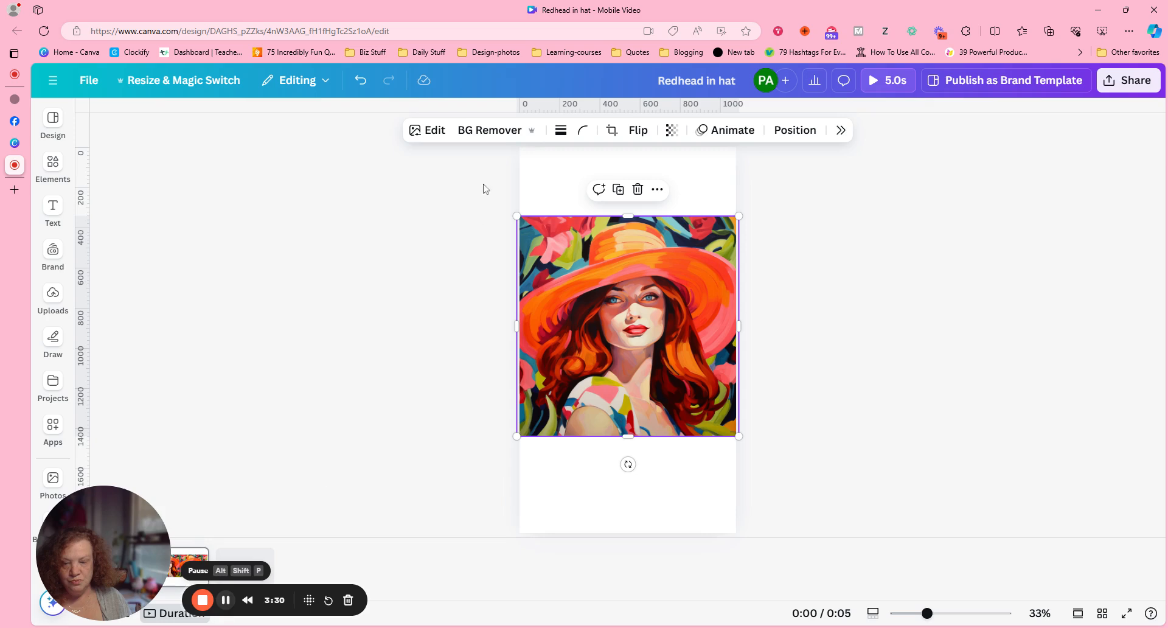
# - Open the portrait's image editing options and bring the Magic Expand tool into reach
pyautogui.click(226, 602)
pyautogui.click(428, 130)
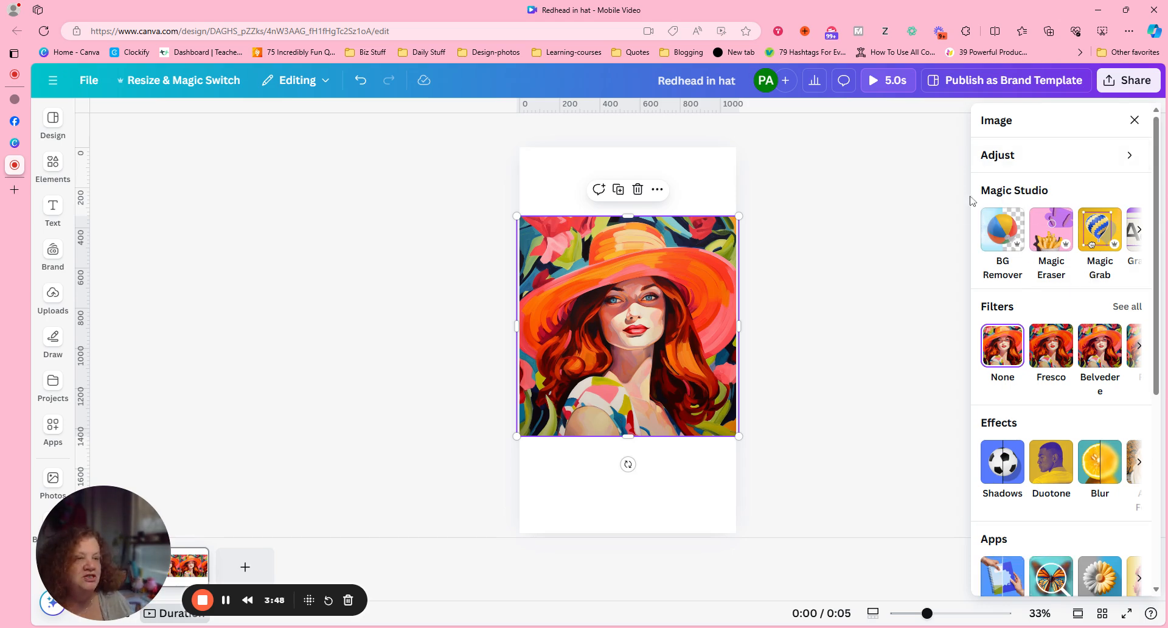
pyautogui.click(1139, 231)
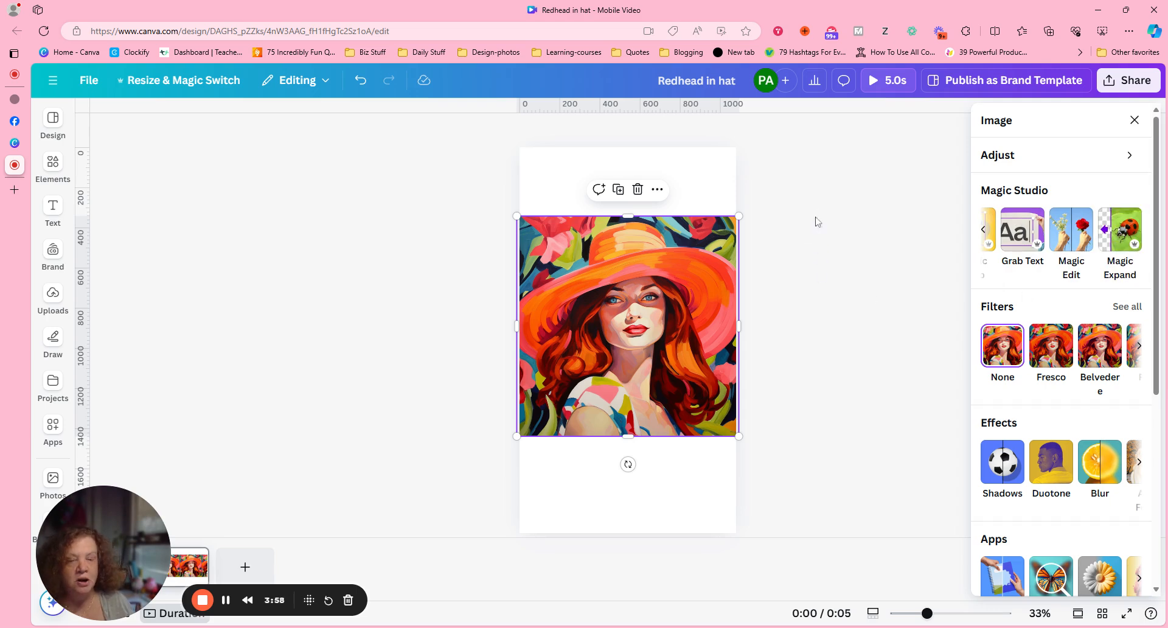
pyautogui.click(1123, 241)
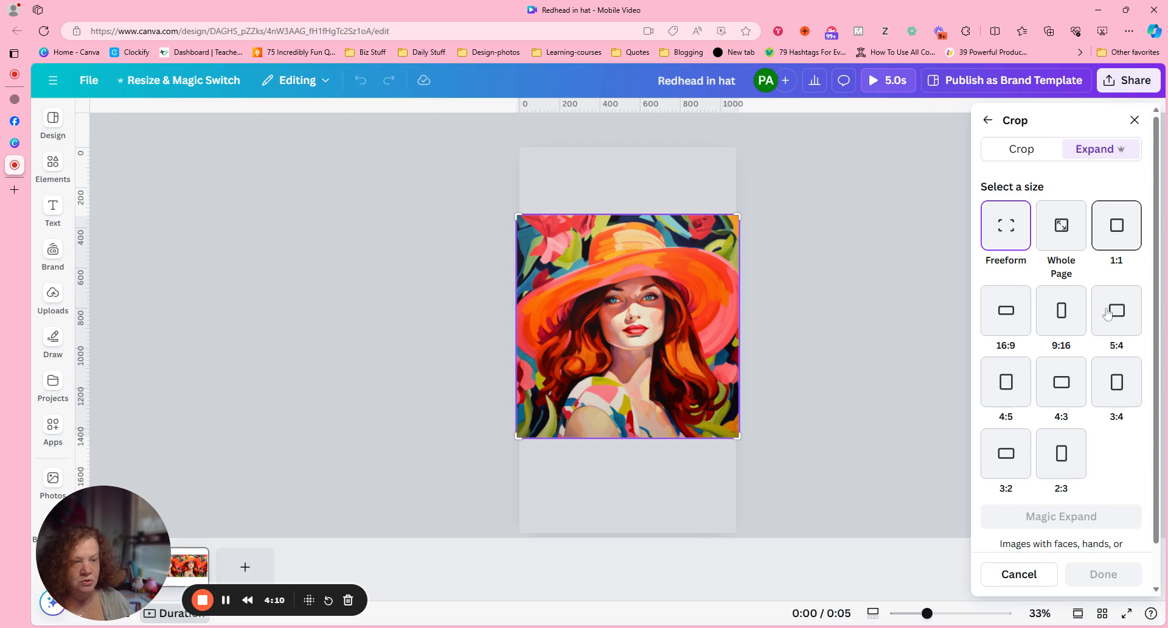
pyautogui.click(1066, 325)
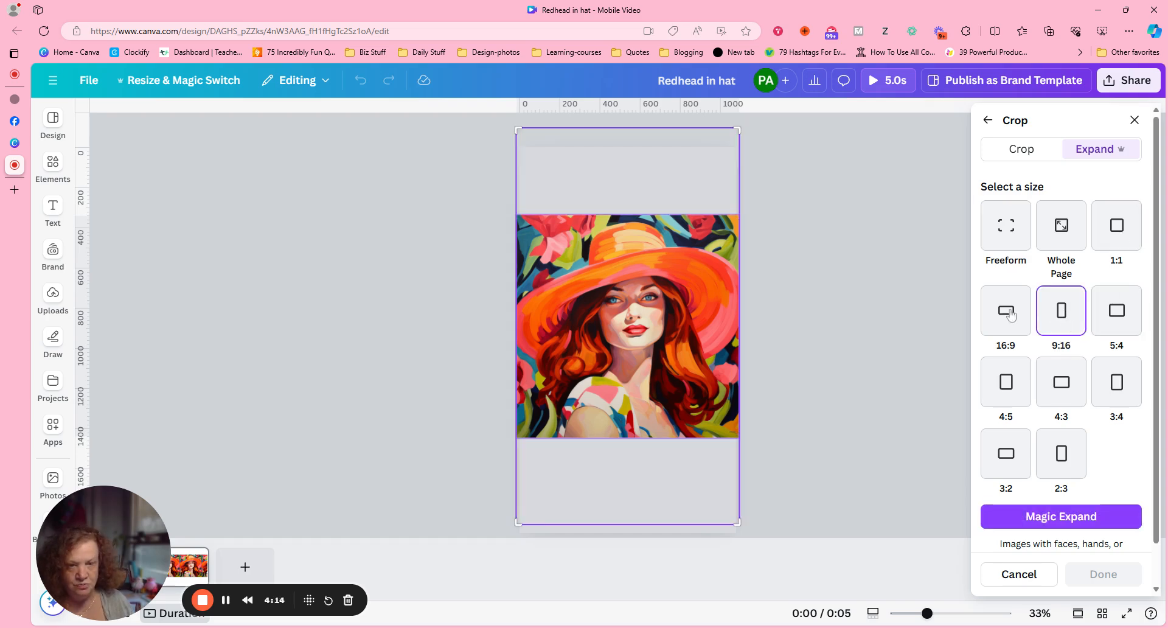
pyautogui.click(700, 169)
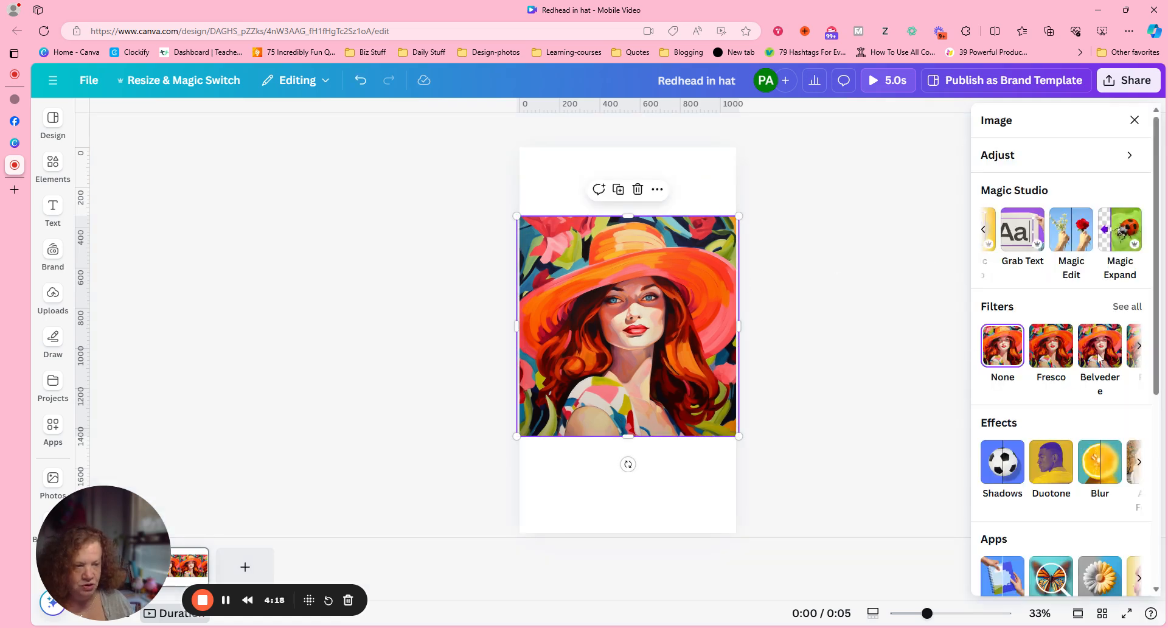
# - Generate Magic Expand results for the portrait at the 9:16 size
pyautogui.click(1133, 235)
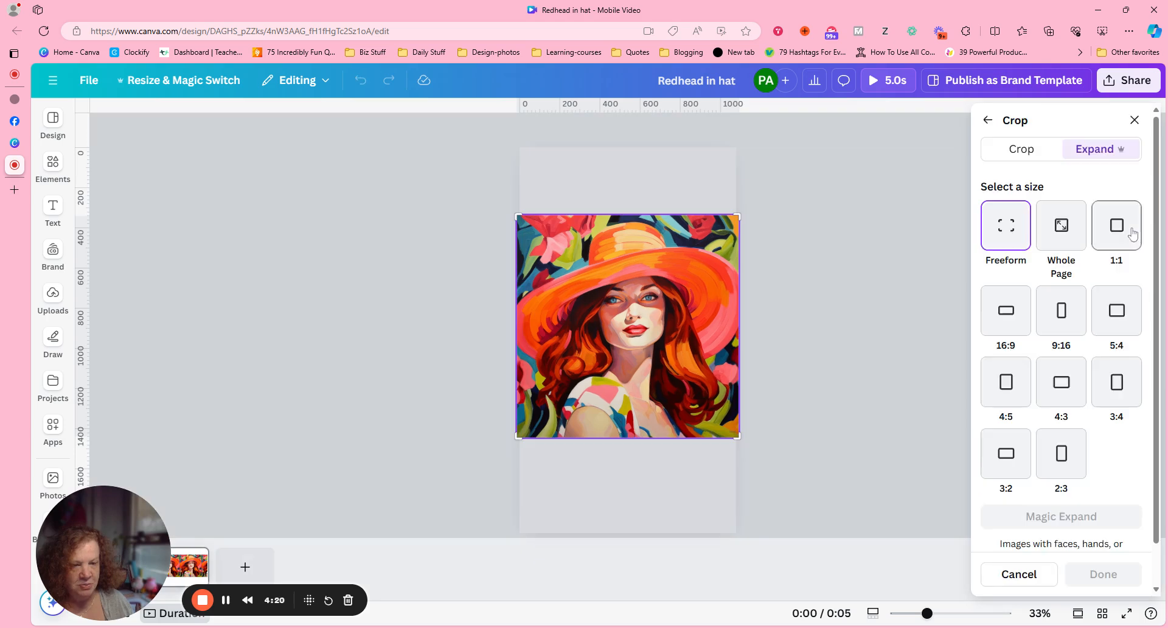
pyautogui.click(1065, 458)
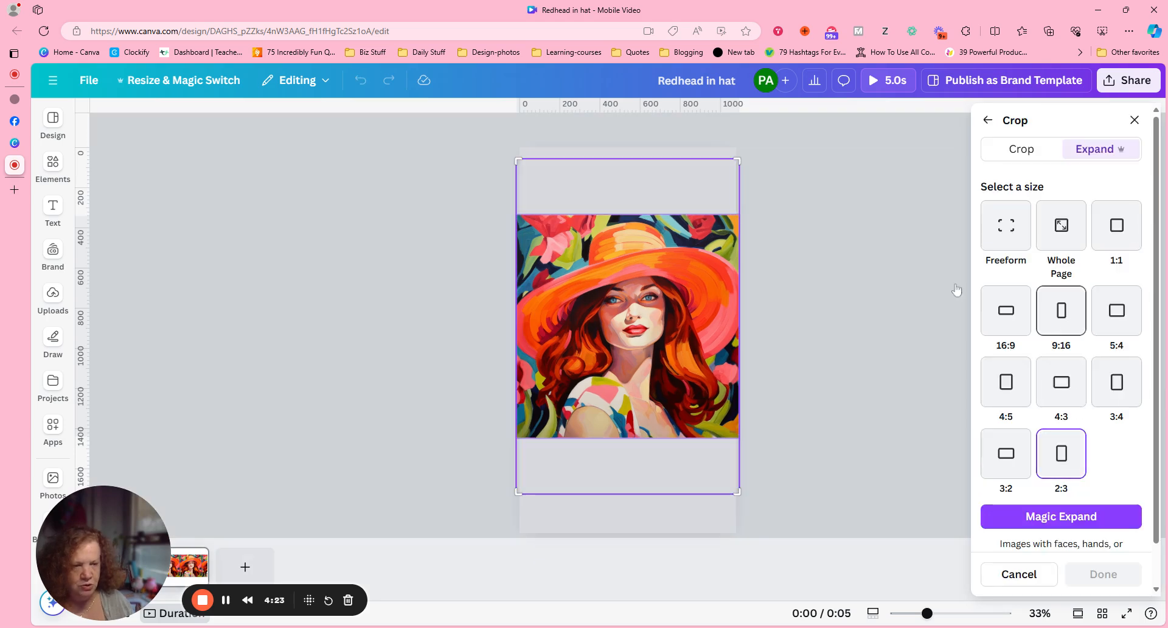
pyautogui.click(1061, 311)
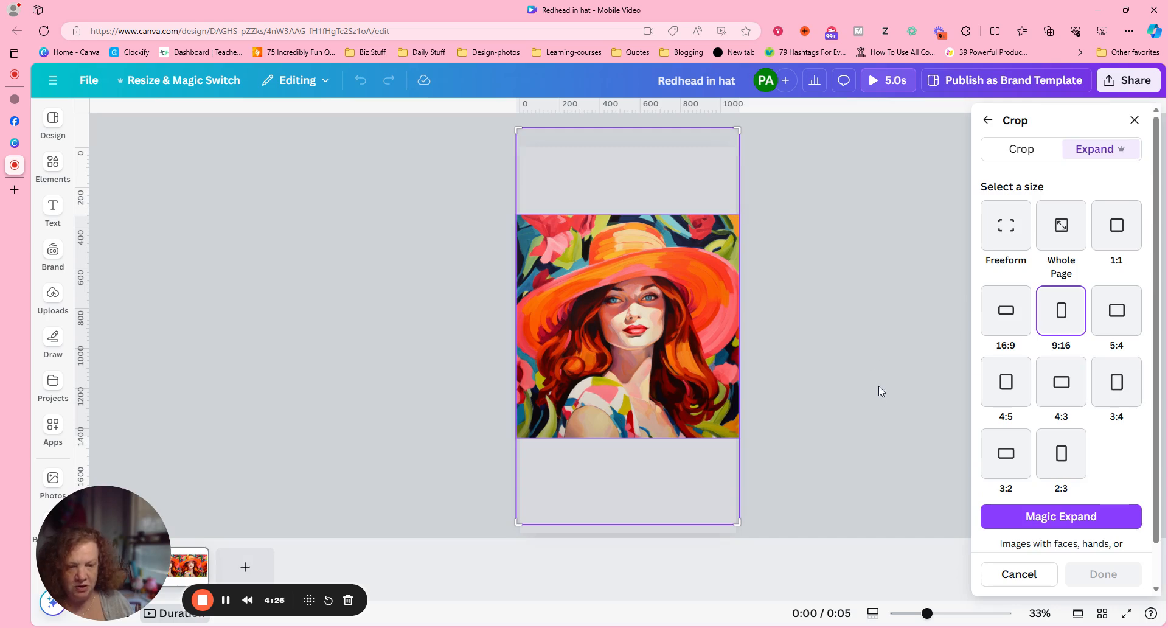
pyautogui.click(1044, 517)
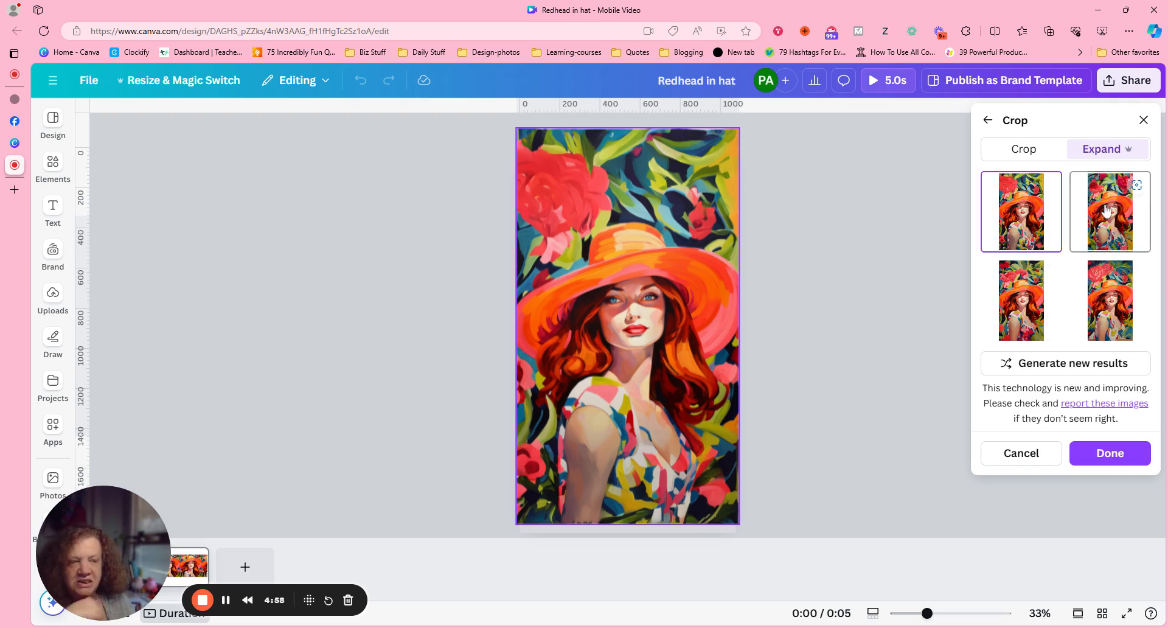
# - Compare the four generated expansions and apply the third one, with pink flowers directly above the hat
pyautogui.click(1106, 210)
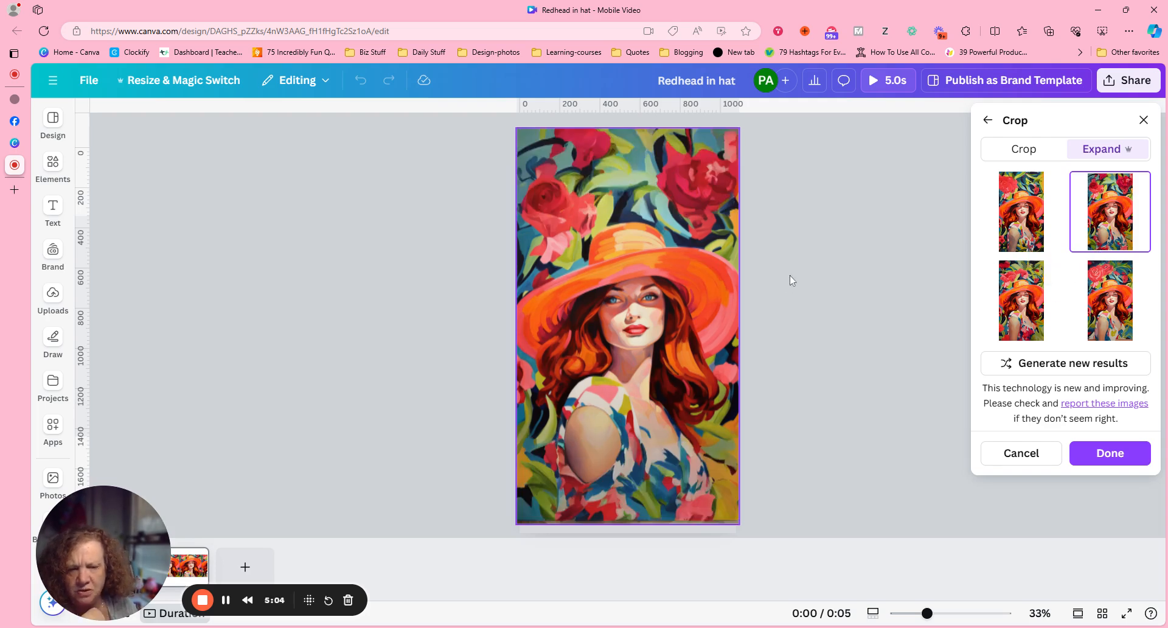
pyautogui.click(1029, 278)
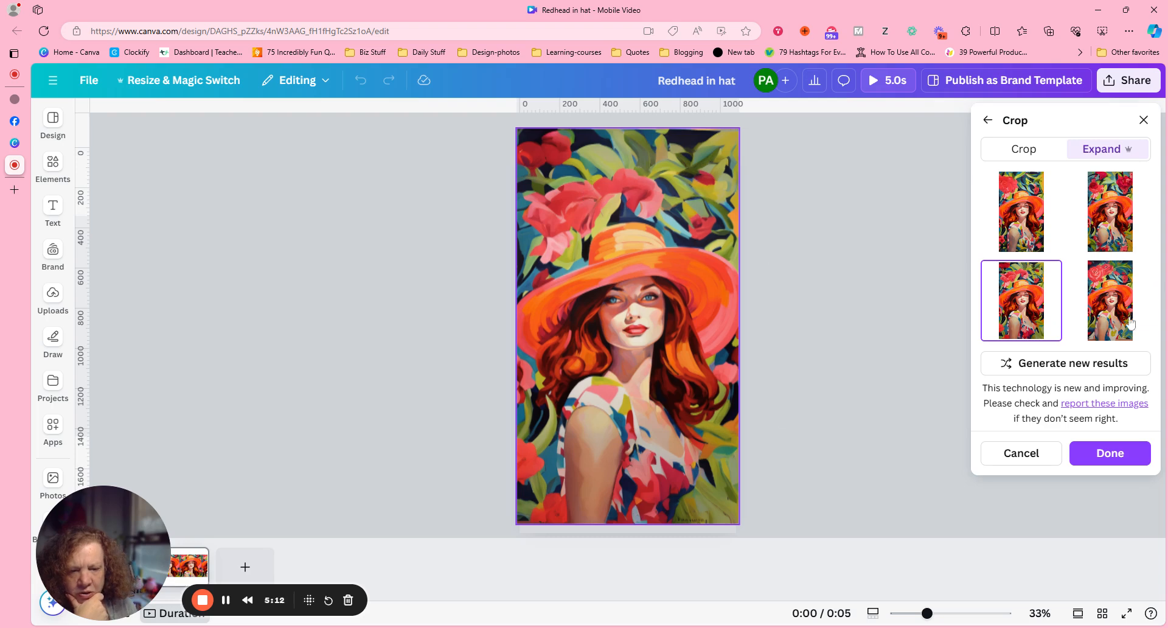
pyautogui.click(1108, 321)
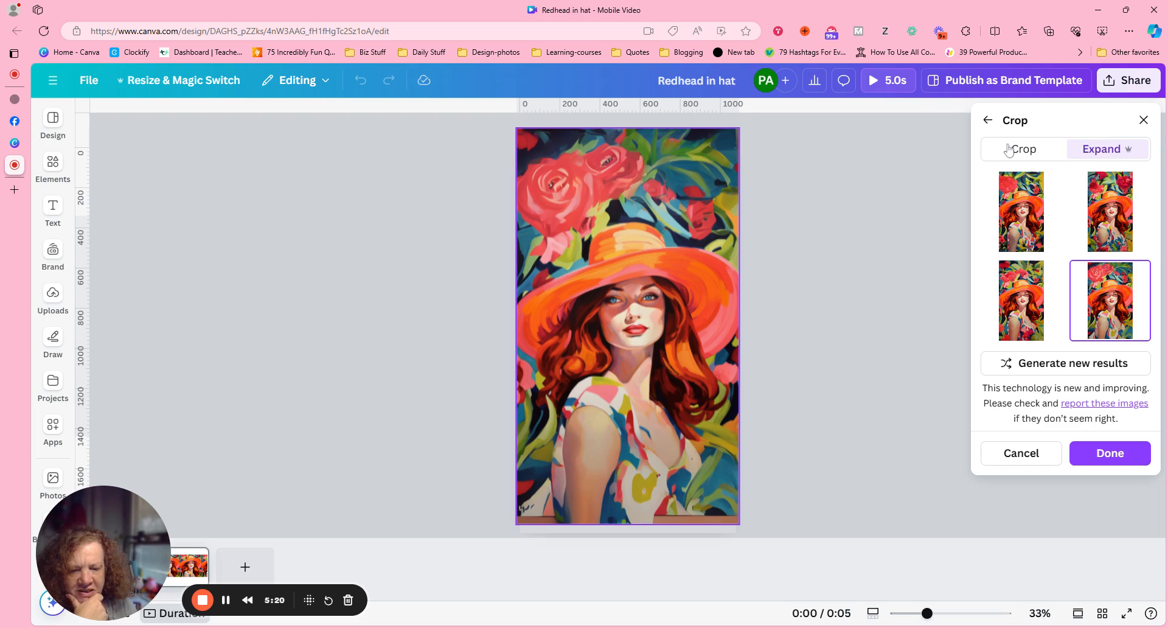
pyautogui.click(1022, 211)
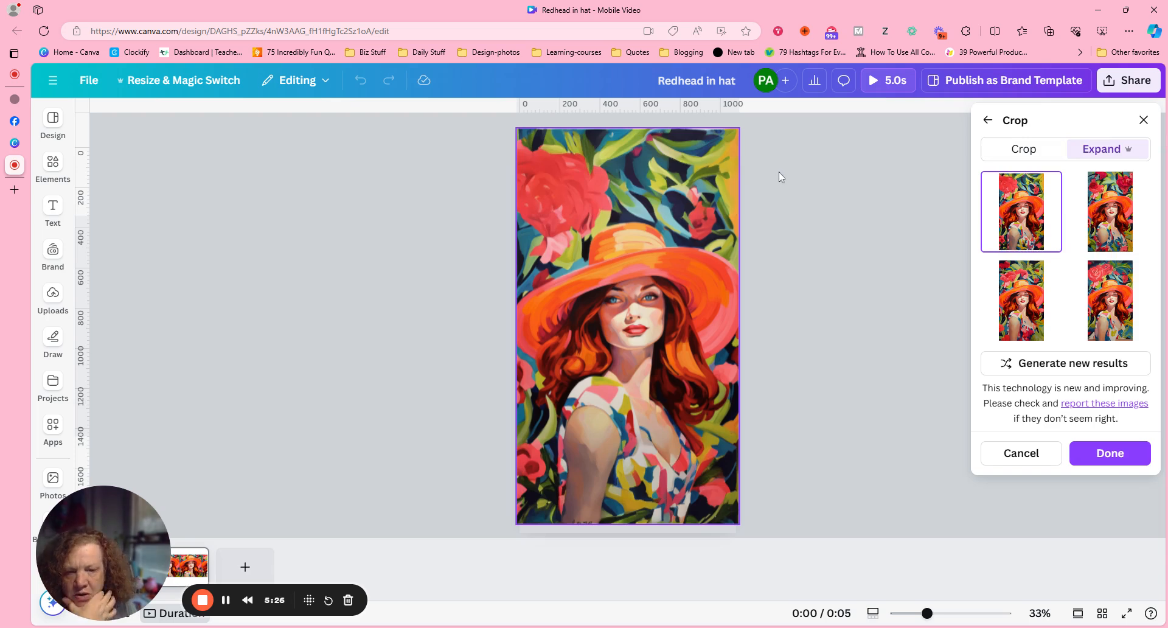
pyautogui.click(1022, 307)
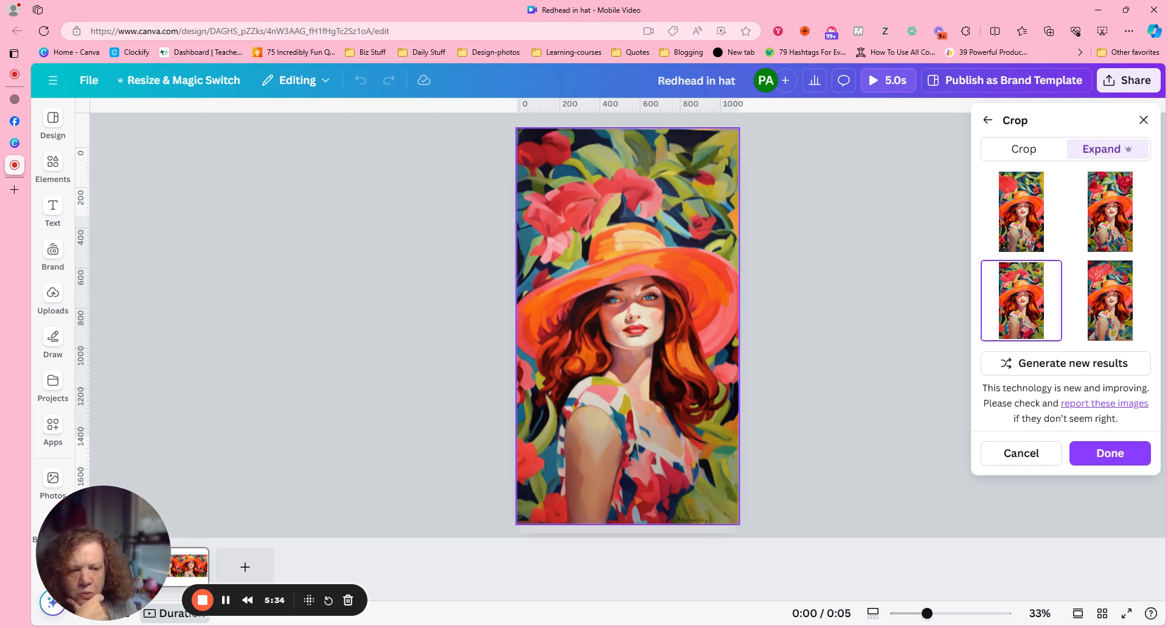
pyautogui.click(1104, 456)
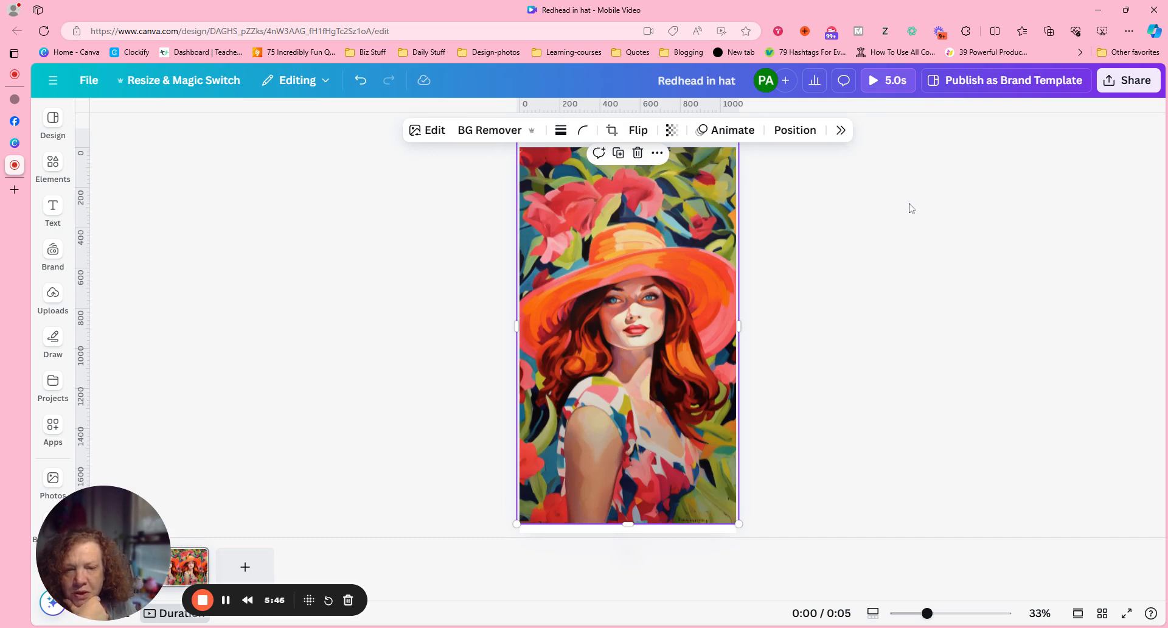
# - Move the expanded portrait down and slightly right so that it covers the whole page
pyautogui.click(815, 182)
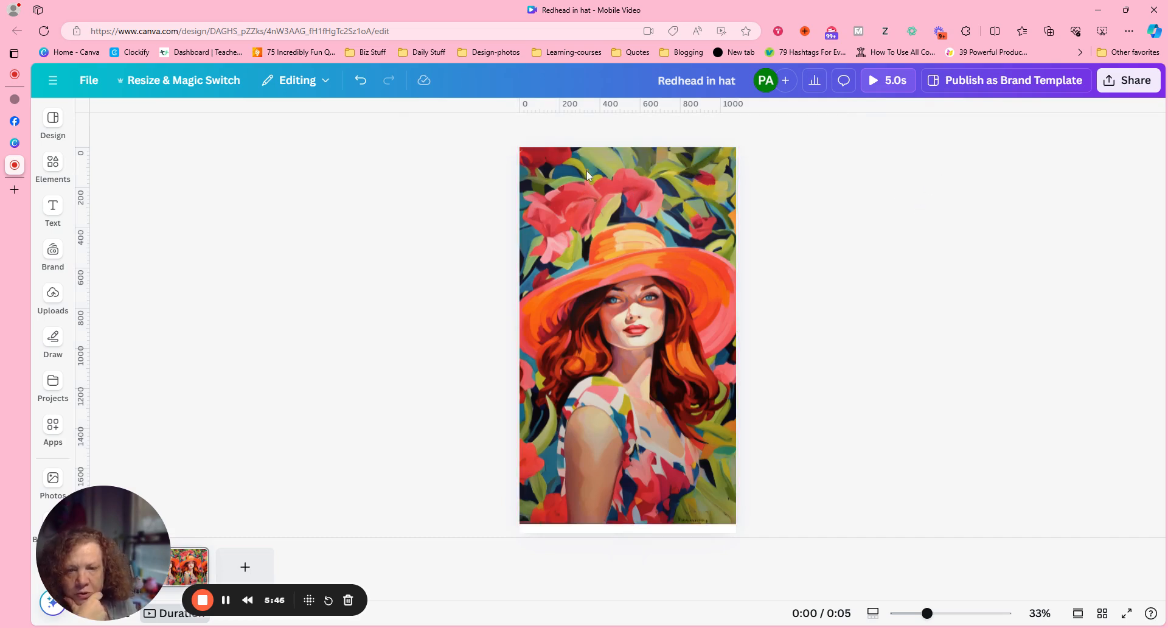
pyautogui.click(688, 244)
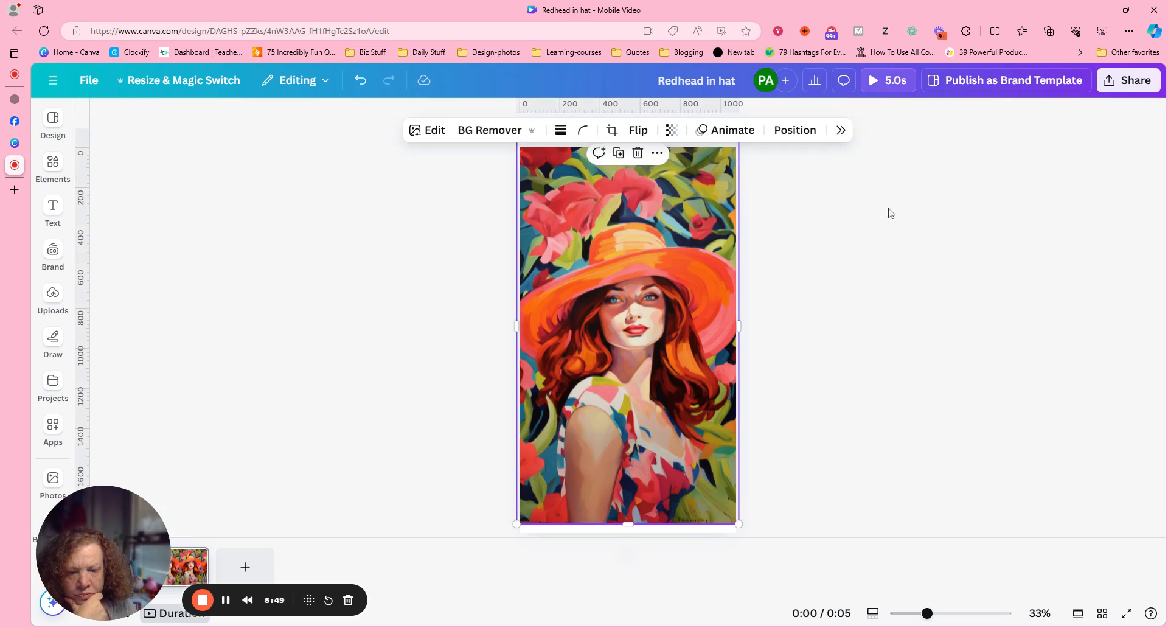
pyautogui.moveTo(732, 240); pyautogui.dragTo(736, 256)
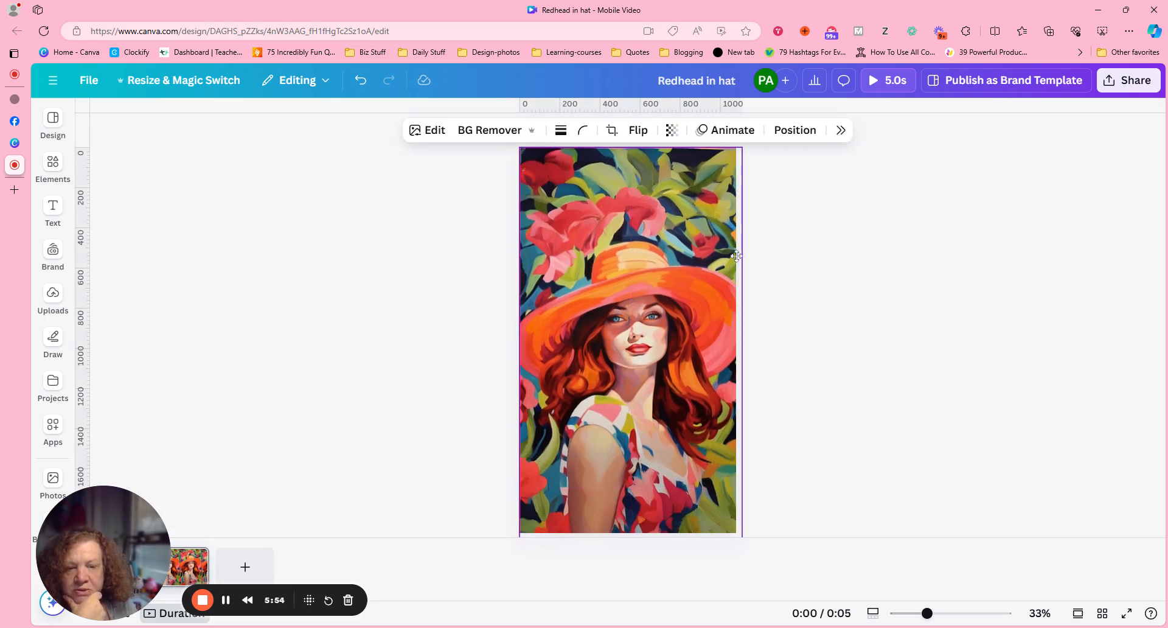
pyautogui.click(980, 214)
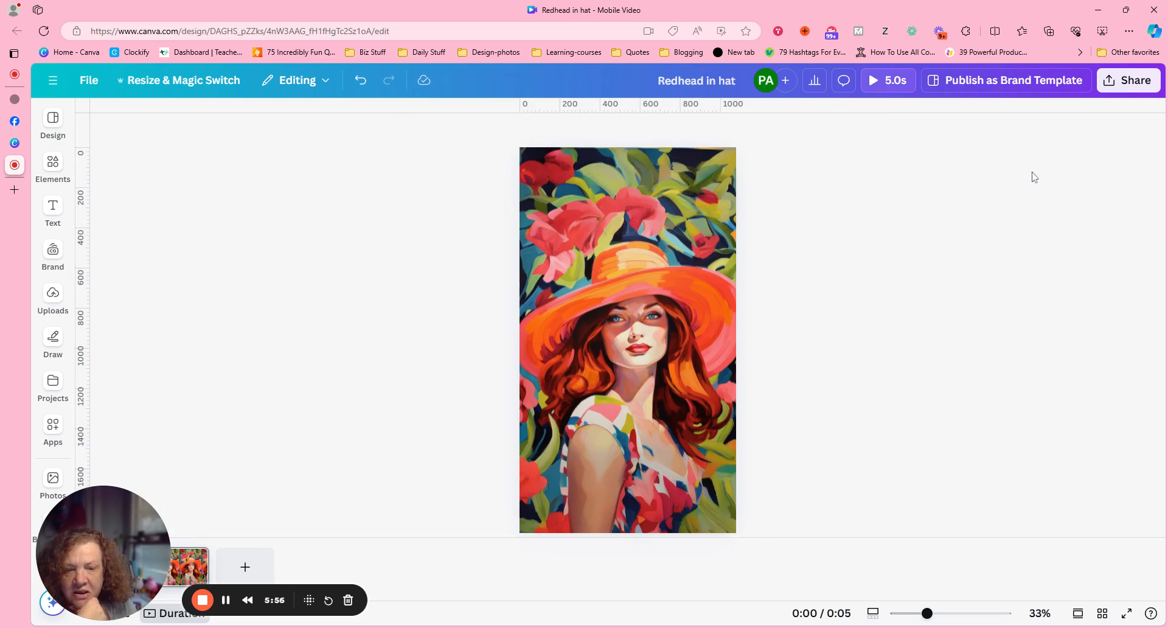